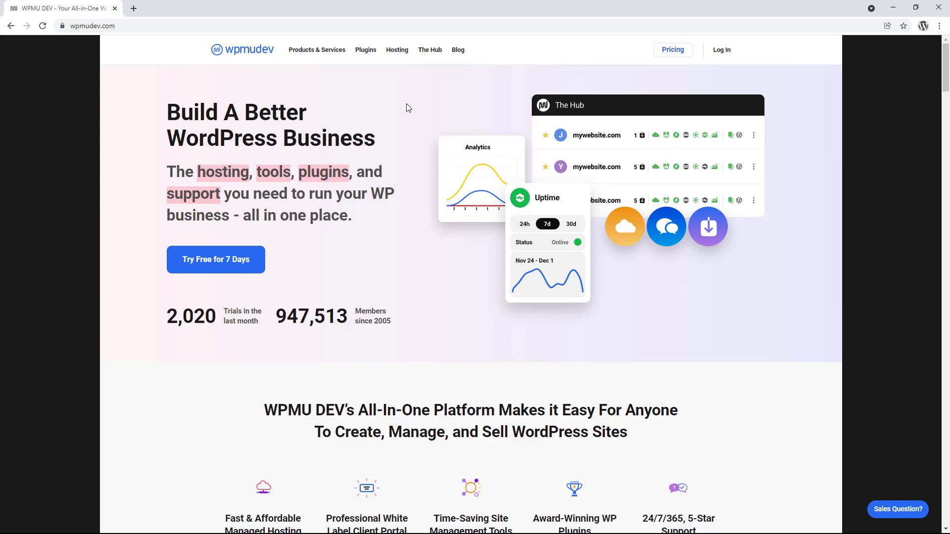
Open the Shipper Pro plugin page and view its pricing for 'Just 1' site.
mouse_move(367, 54)
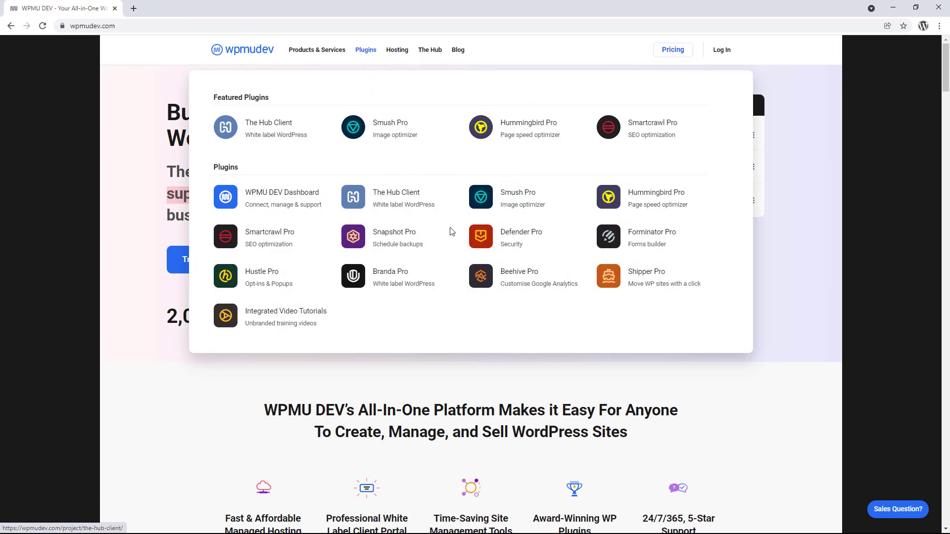
click(616, 275)
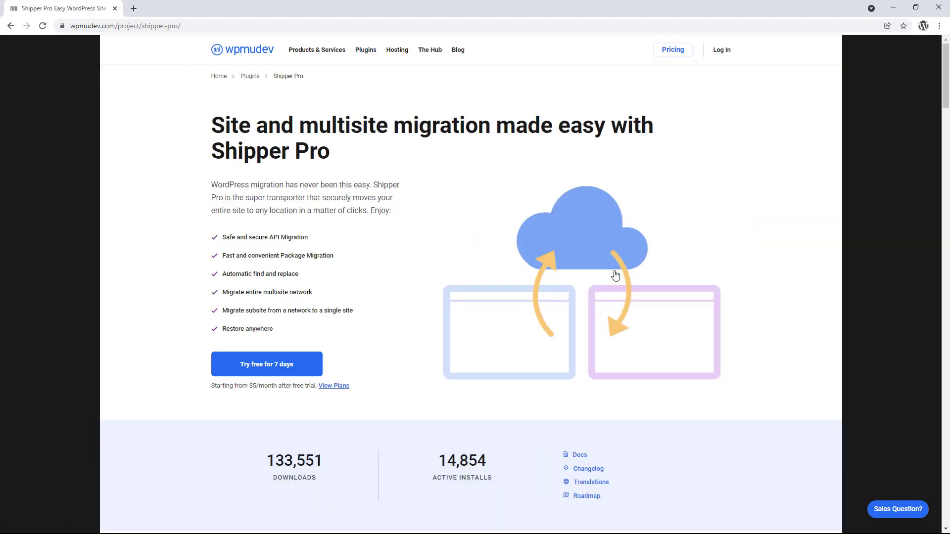
scroll(615, 275, down, 8)
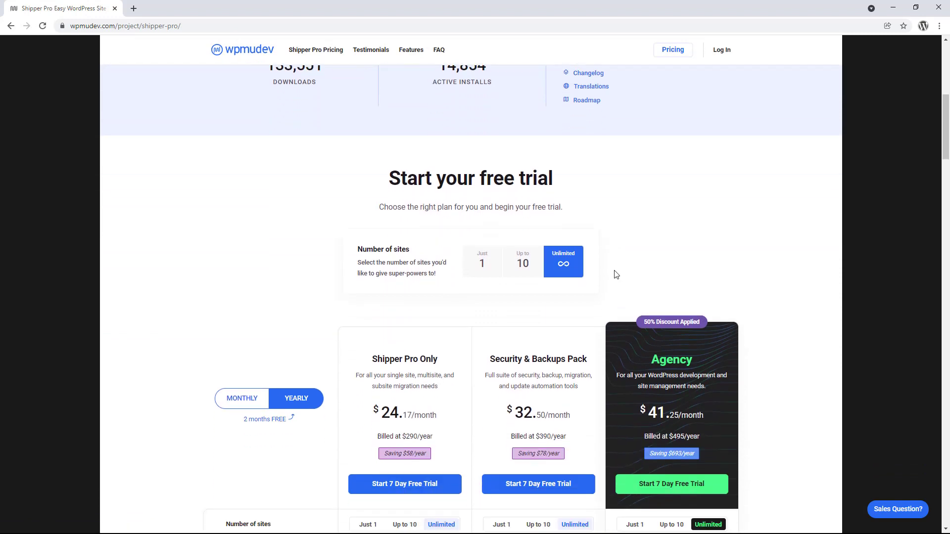
click(479, 269)
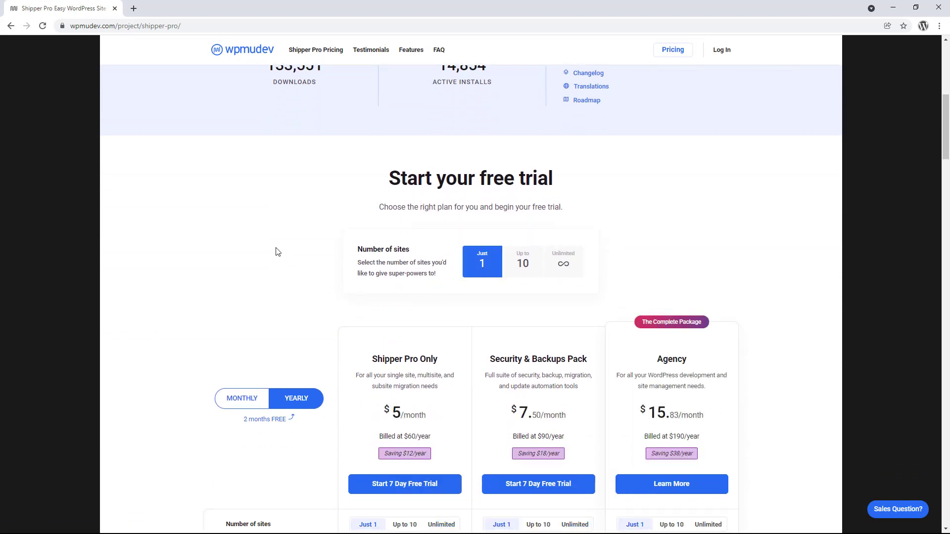
scroll(276, 251, down, 2)
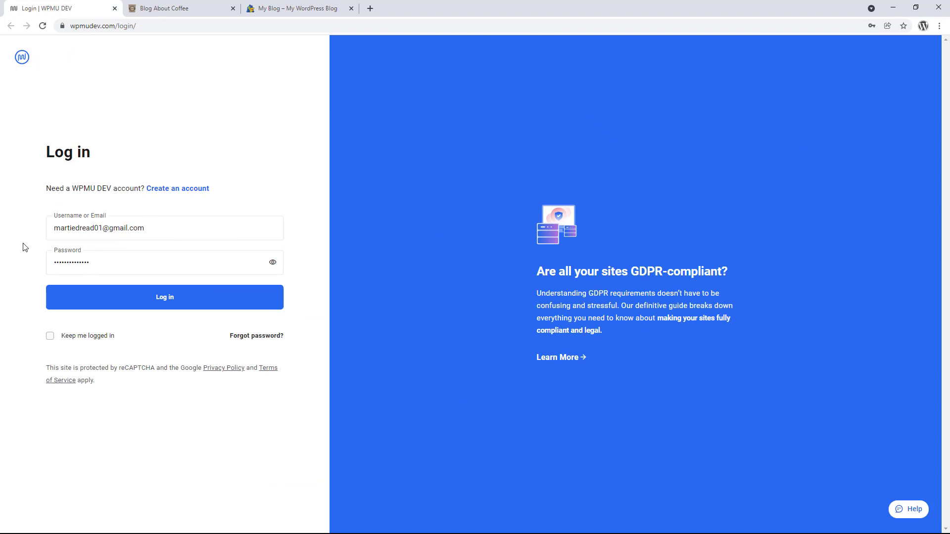
Log in to the WPMU DEV account to reach The Hub's empty My Sites page.
click(120, 304)
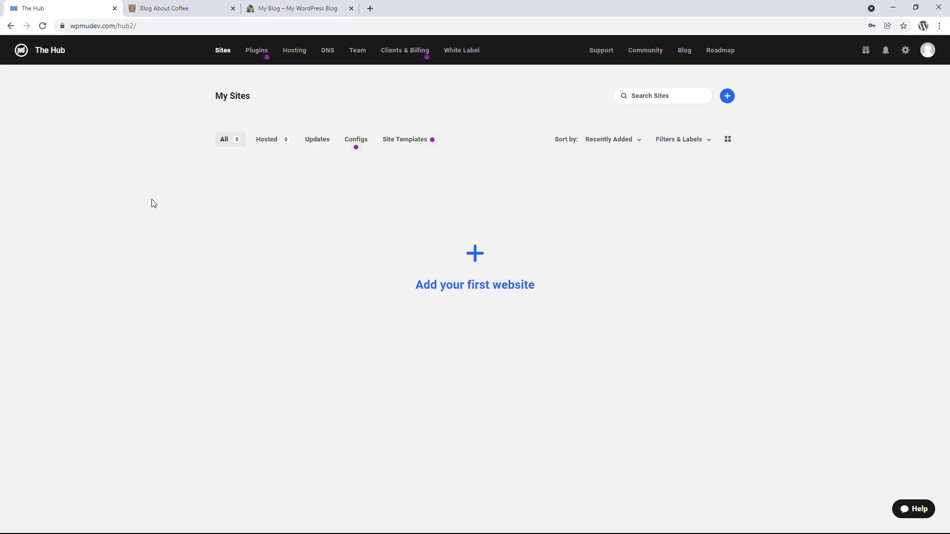
Add blogaboutcoffee.com as the first site, auto-connecting with its WordPress admin username and password.
click(480, 286)
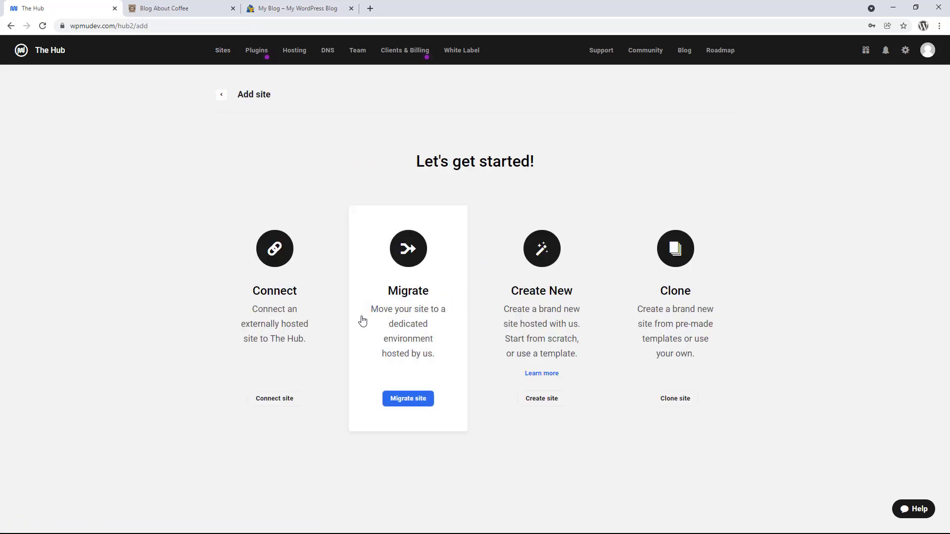
click(272, 310)
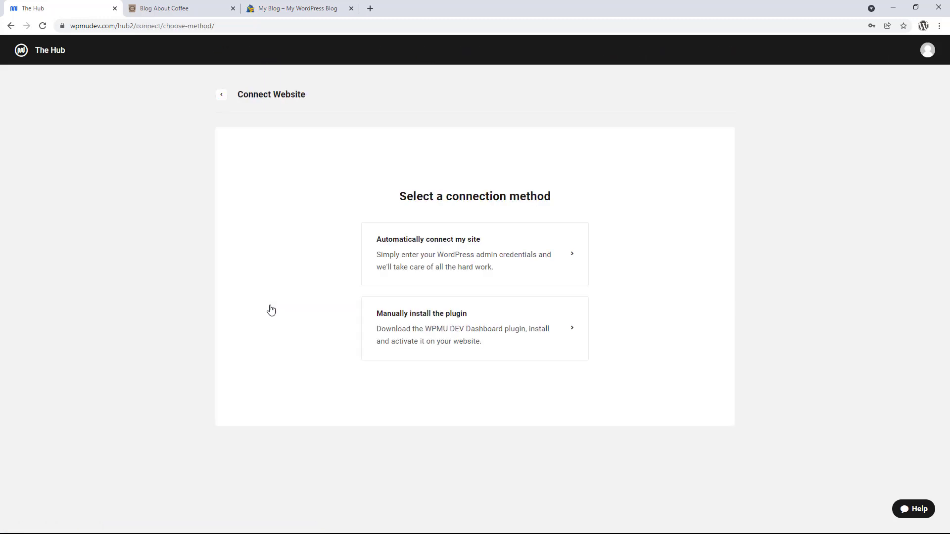
click(382, 265)
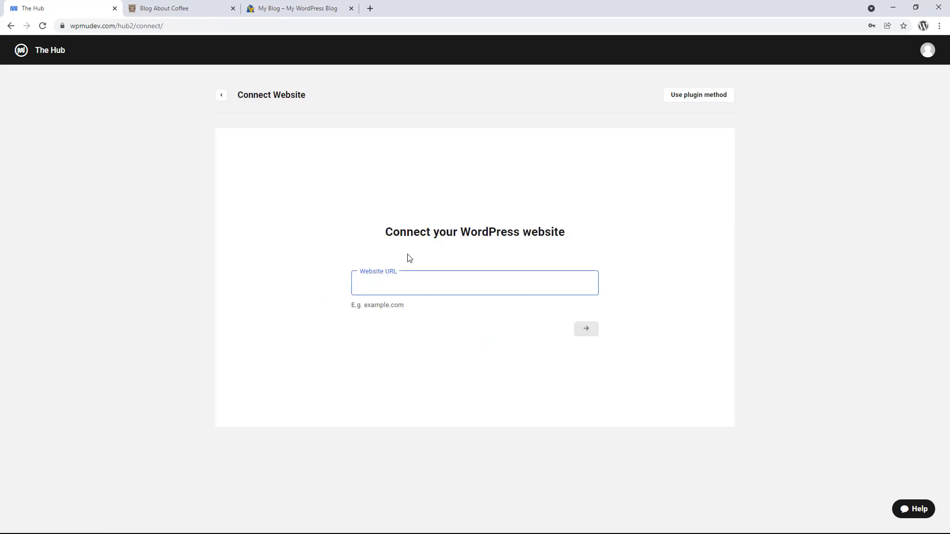
text(blogabout)
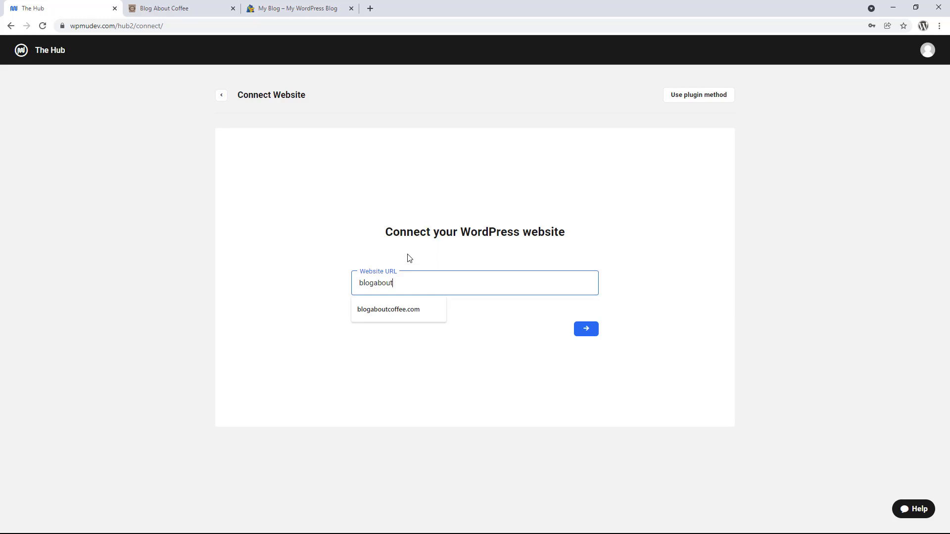
text(coffee.com)
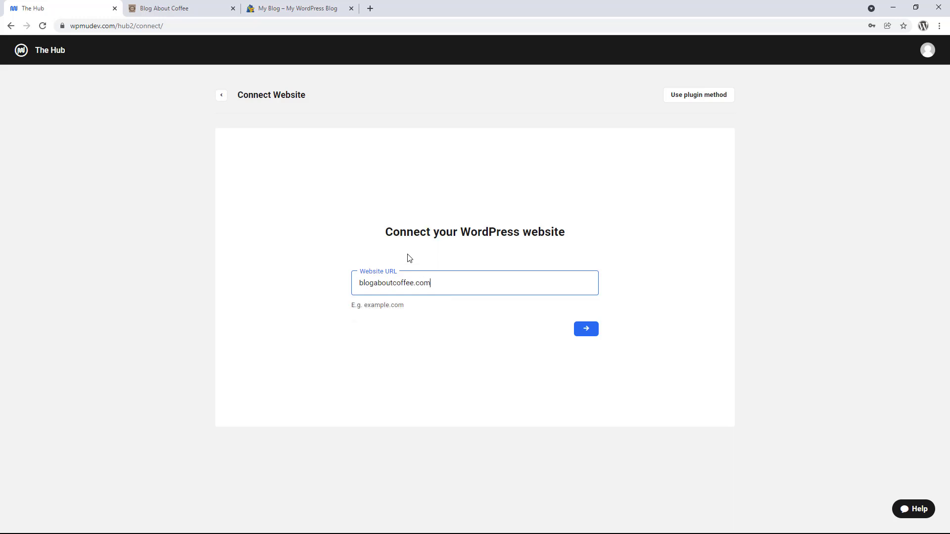
click(586, 331)
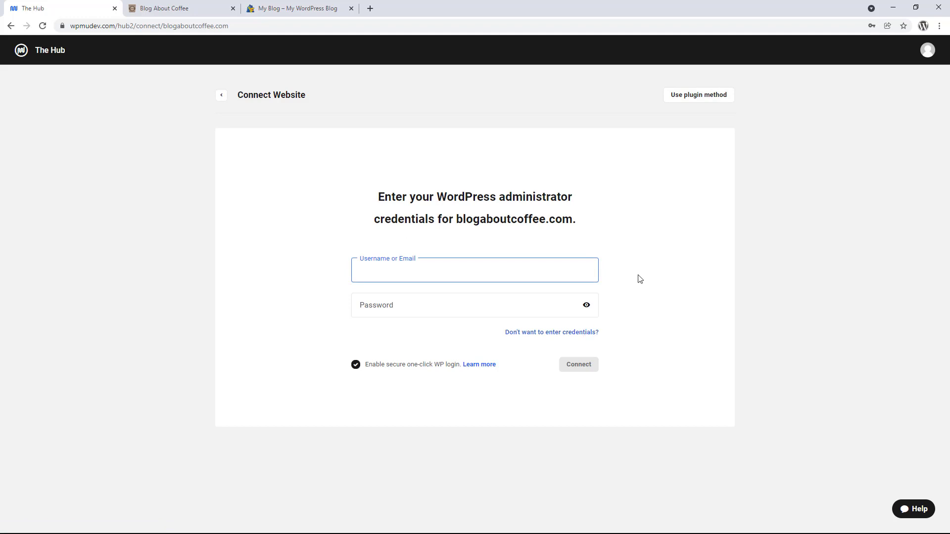
text(J. Cup)
key(Tab)
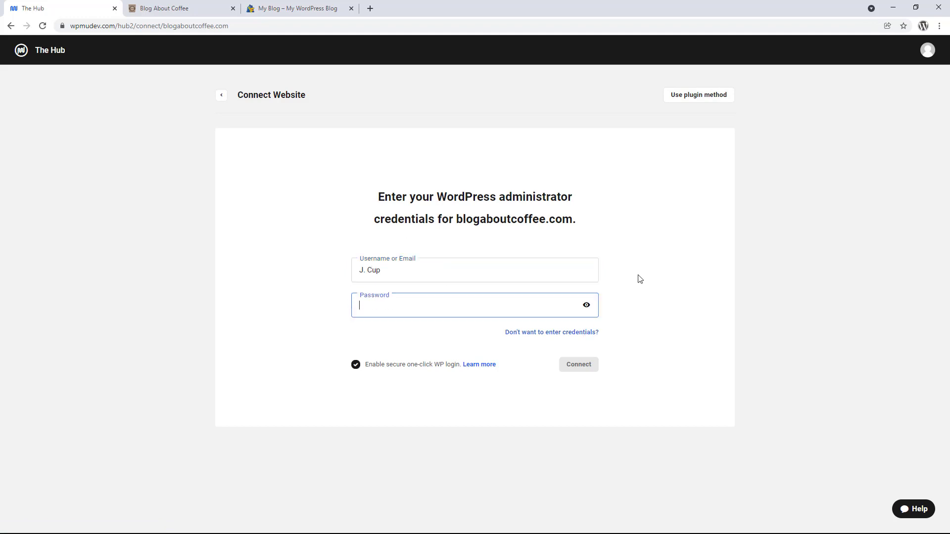
text(*************)
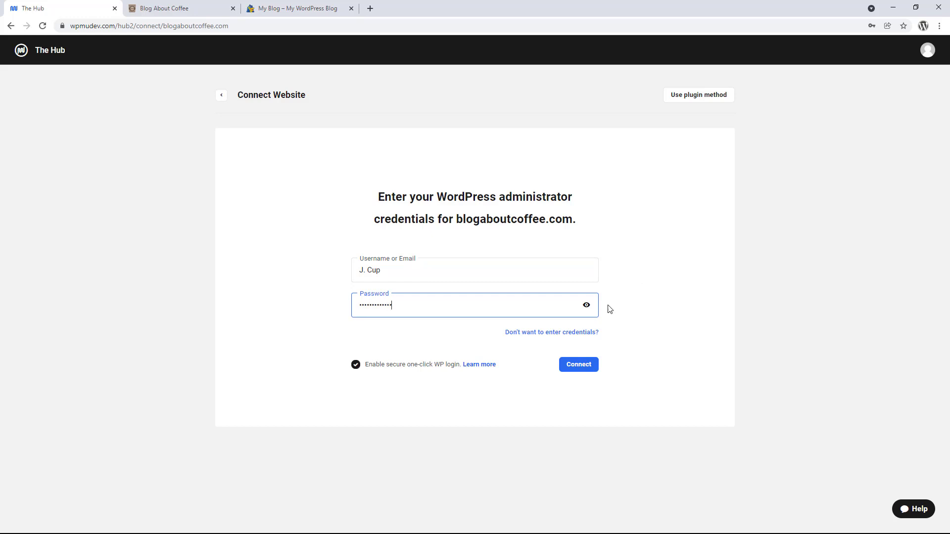
click(583, 366)
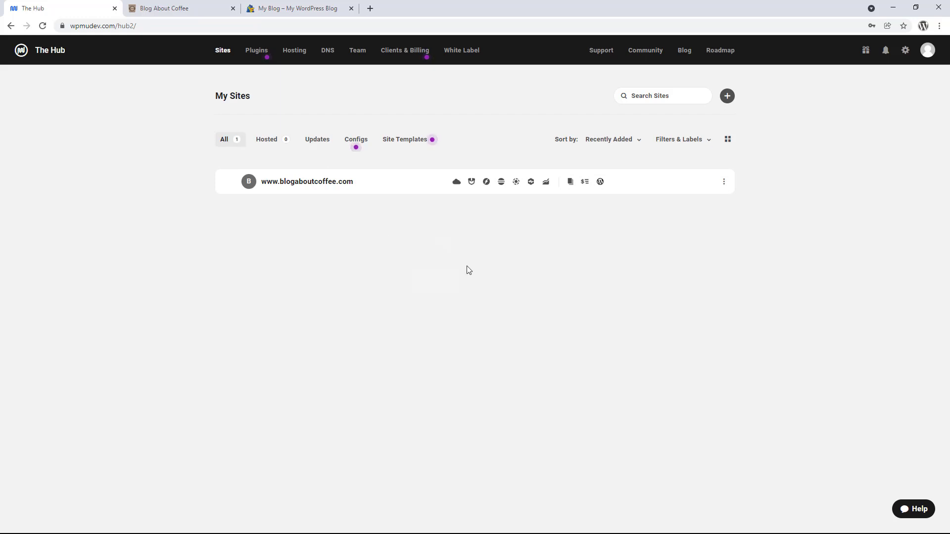
Add wpseocourse.com as a second site, auto-connecting with its WordPress admin username and password.
click(725, 101)
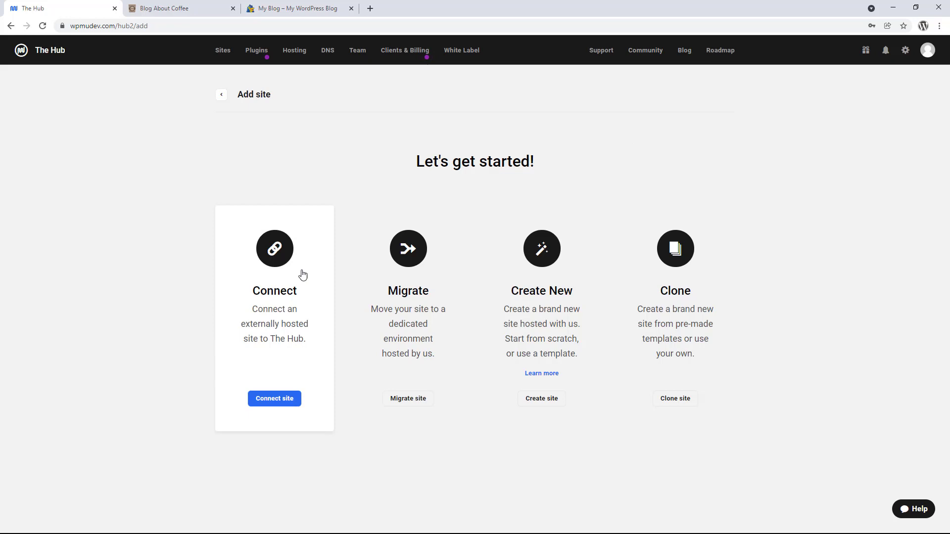
click(297, 292)
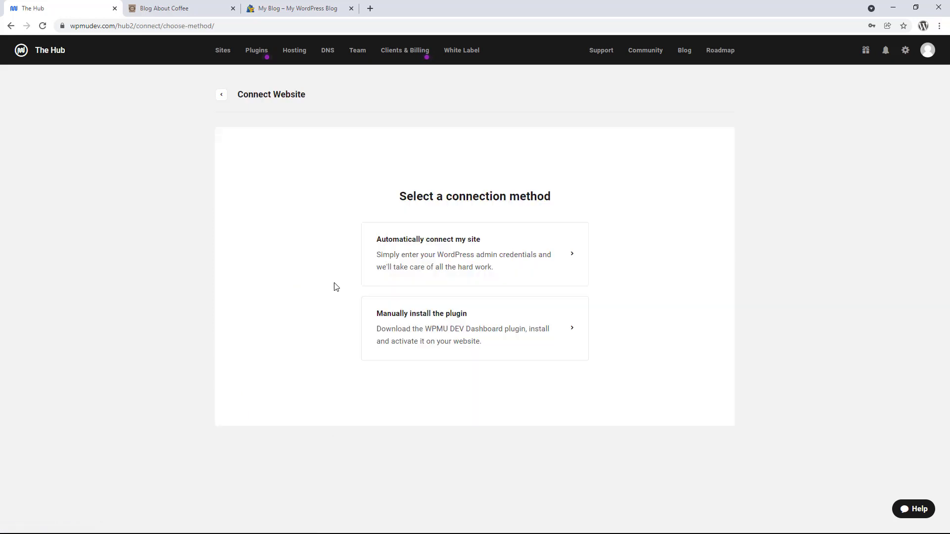
click(407, 258)
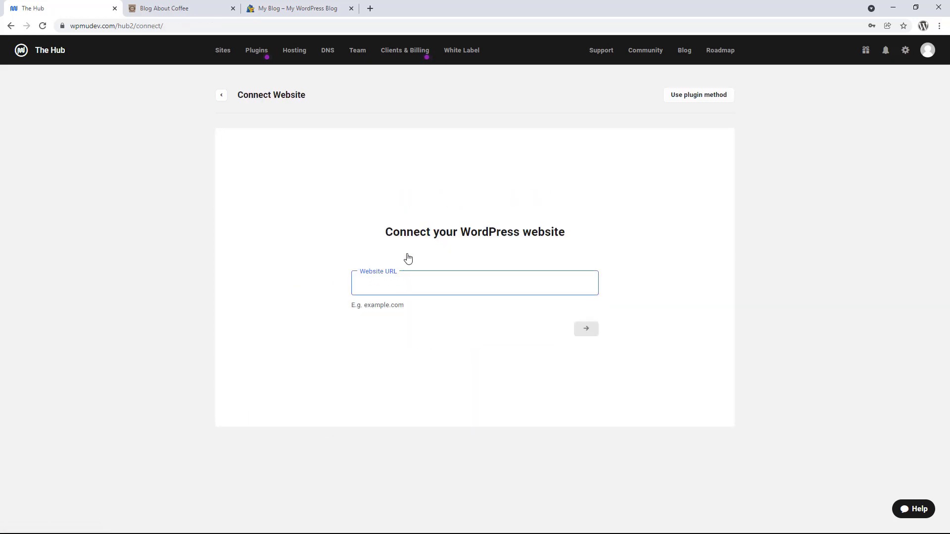
text(wpseo)
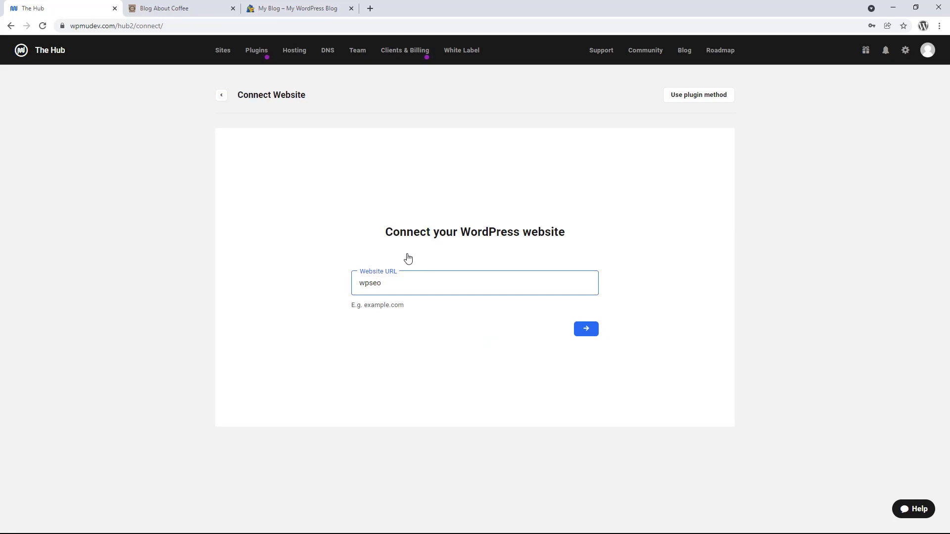
text(course.com)
click(582, 336)
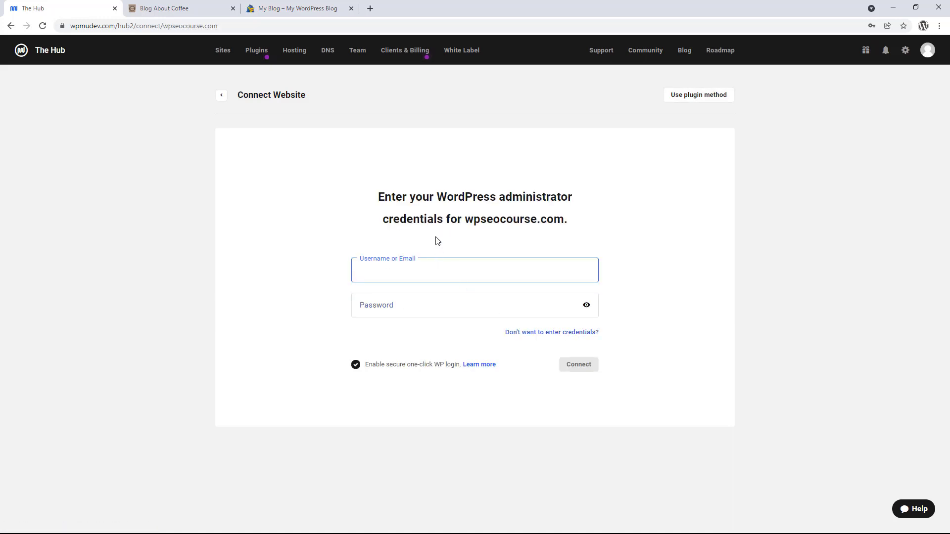
text(admin)
key(Tab)
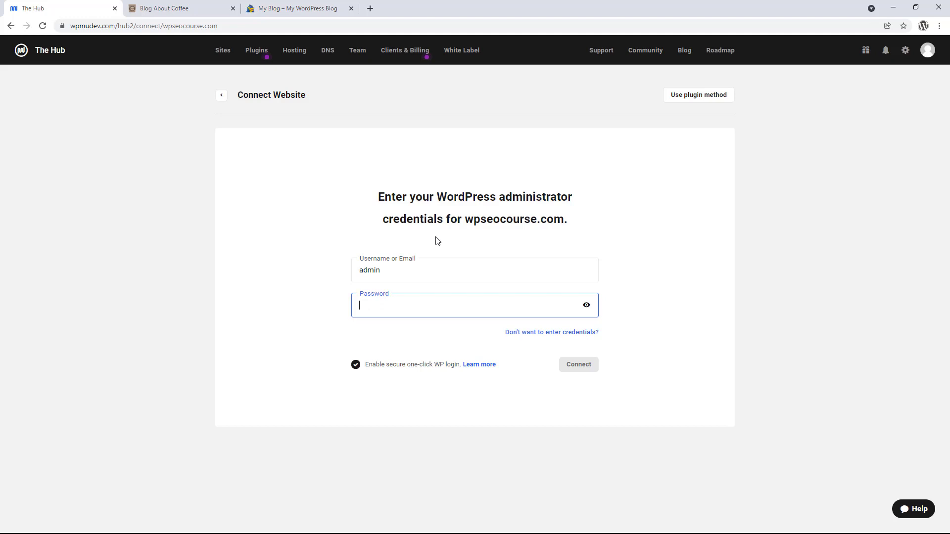
text(•••••••••••••)
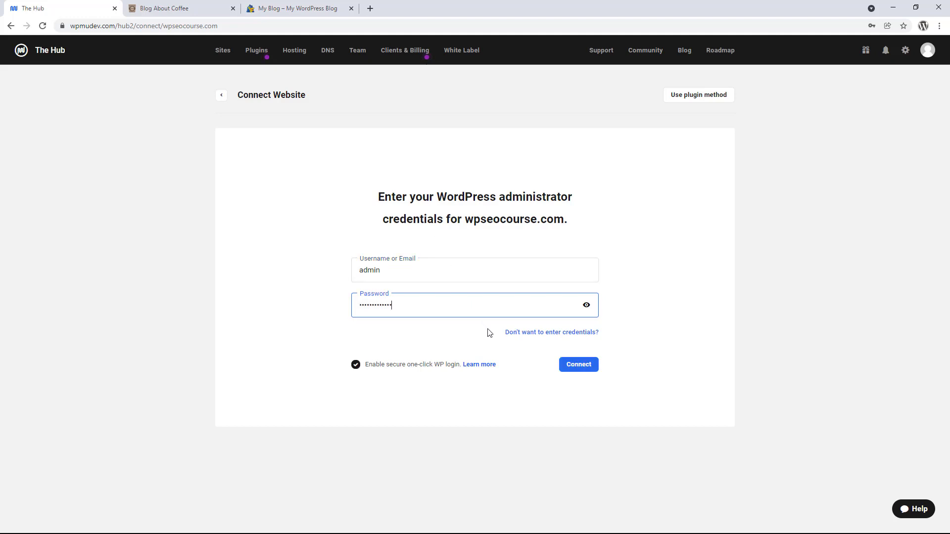
click(579, 365)
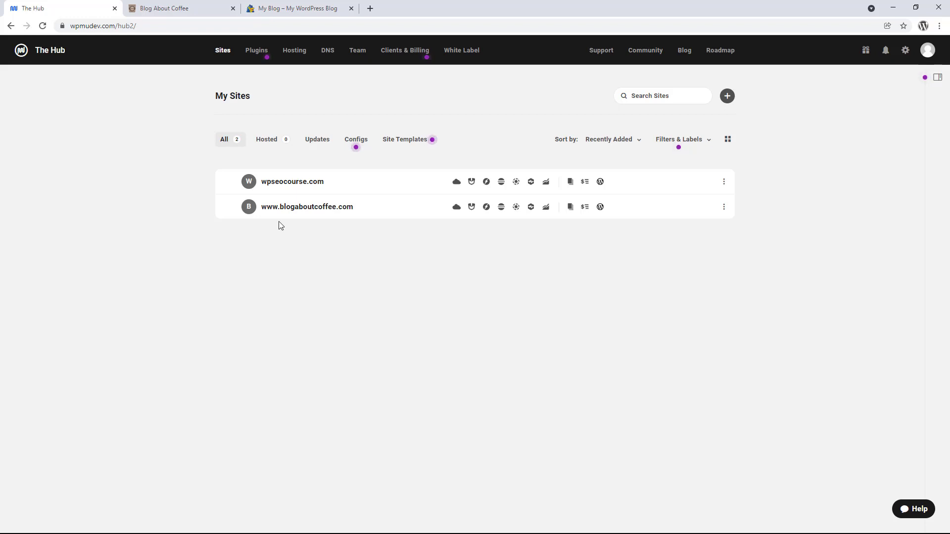
click(259, 52)
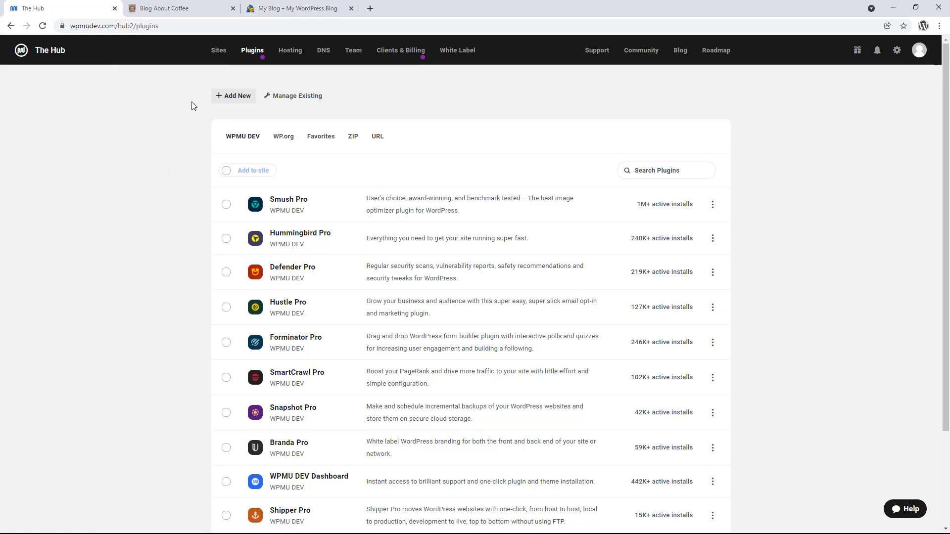
scroll(169, 169, down, 3)
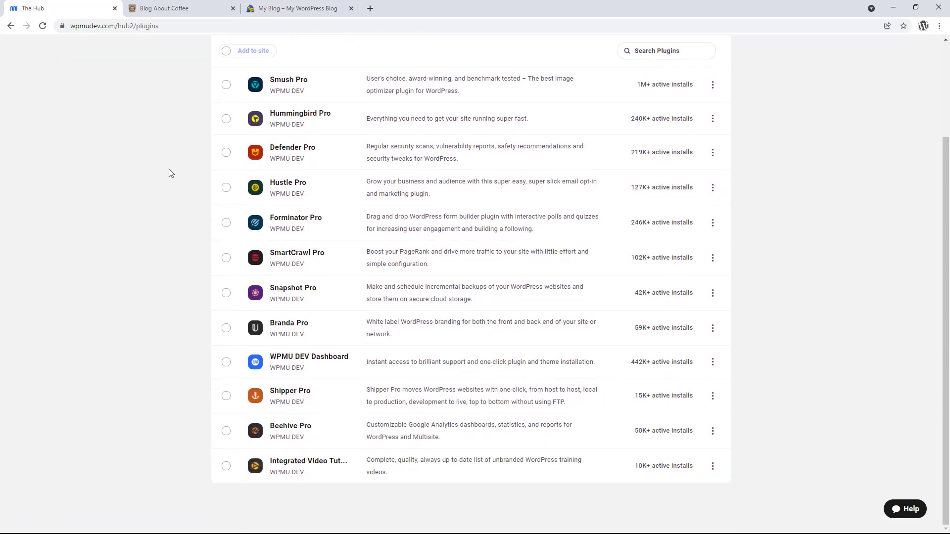
mouse_move(427, 397)
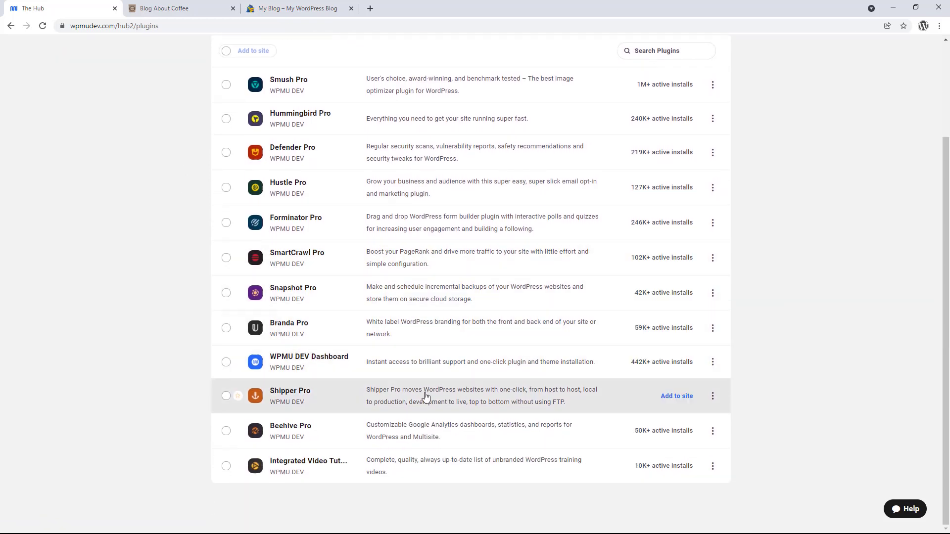
click(673, 396)
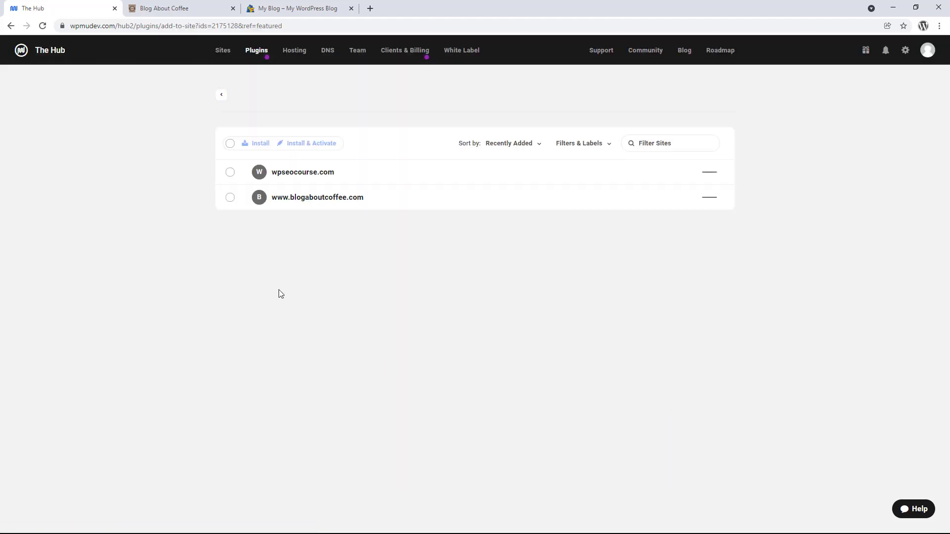
click(230, 173)
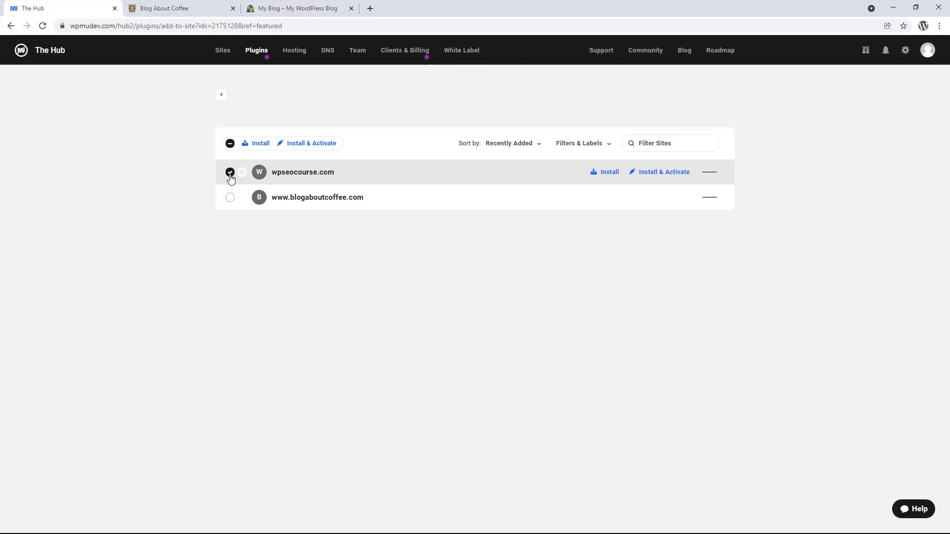
click(230, 199)
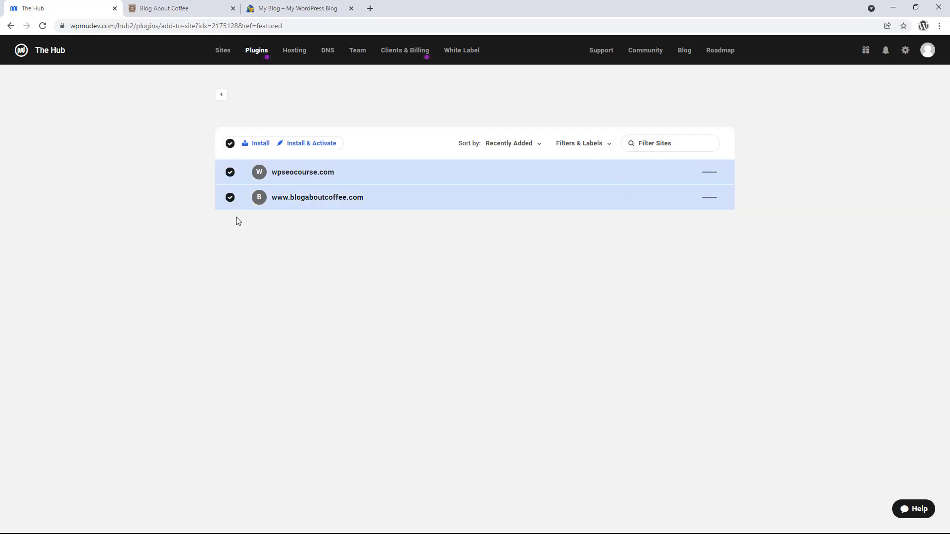
click(302, 144)
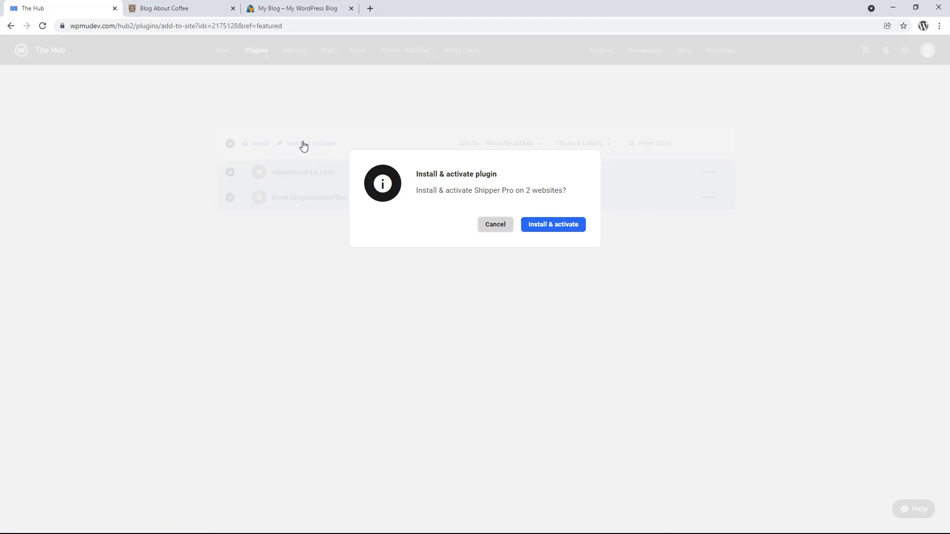
click(529, 235)
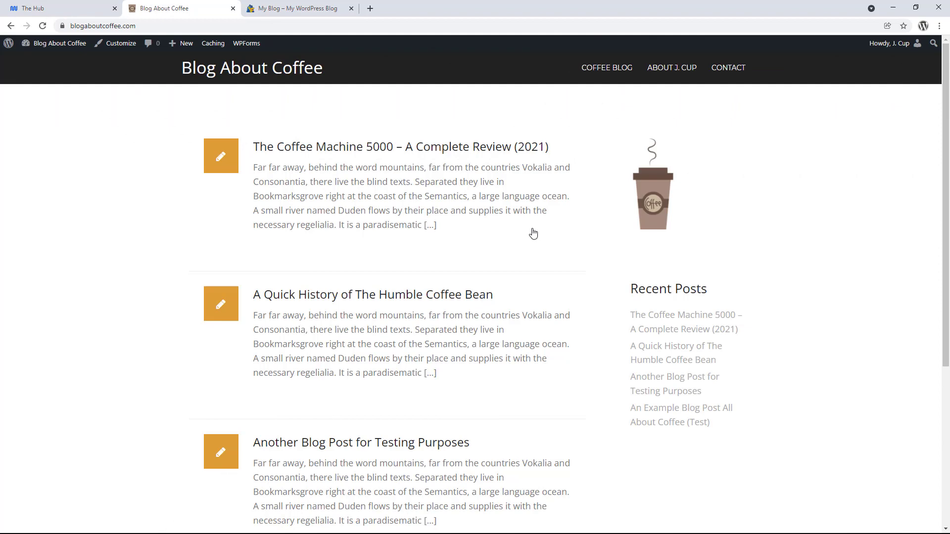
Open Blog About Coffee's WordPress Shipper page and scroll to its API Migration options.
click(73, 47)
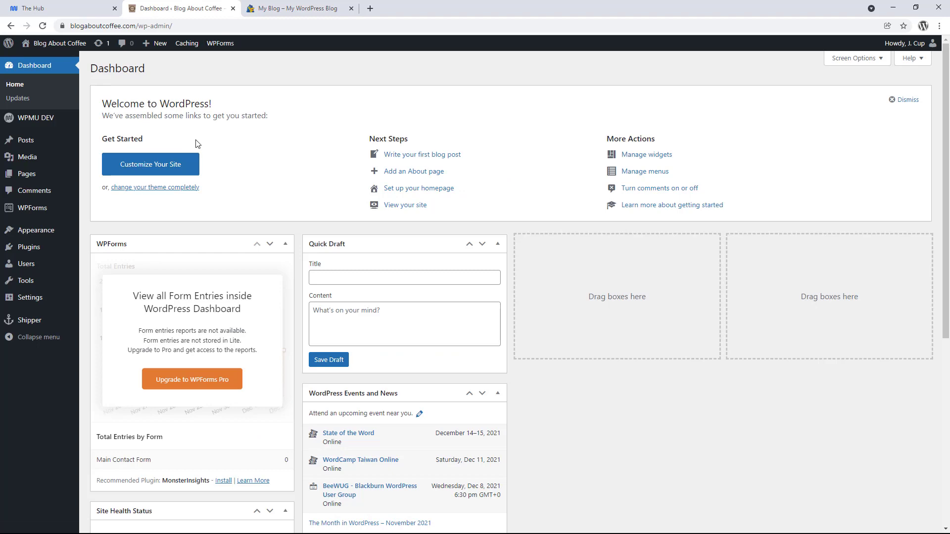
click(48, 325)
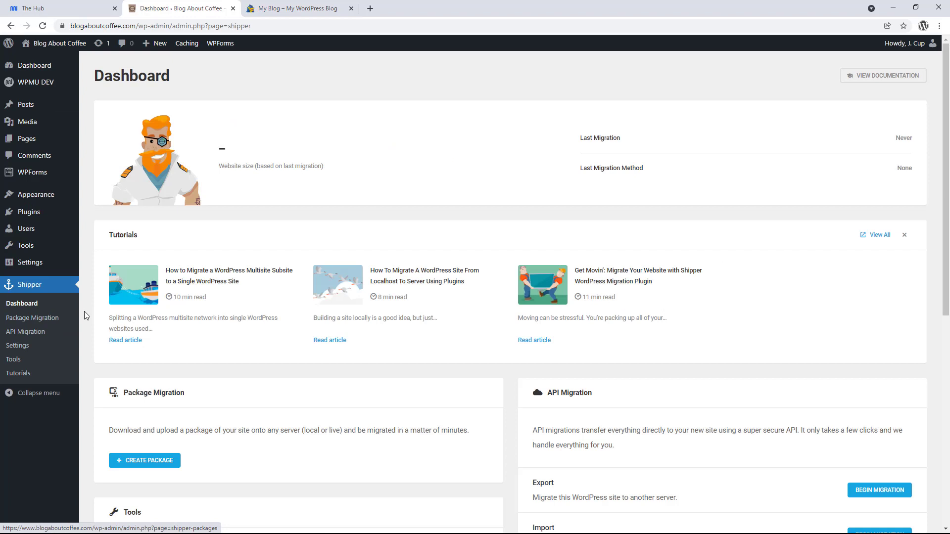
scroll(86, 312, down, 3)
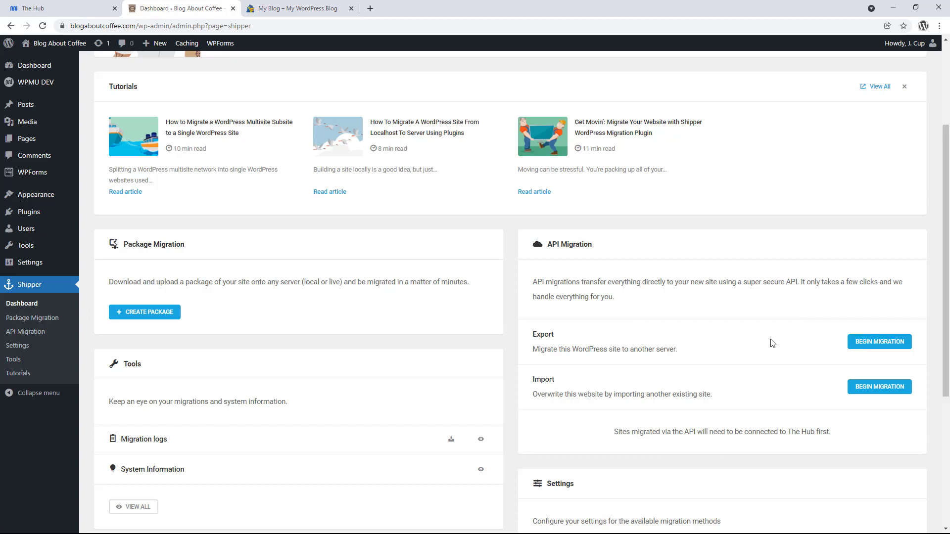
Begin the API migration export, confirm the WPMU DEV password, and choose wpseocourse.com as destination.
click(854, 347)
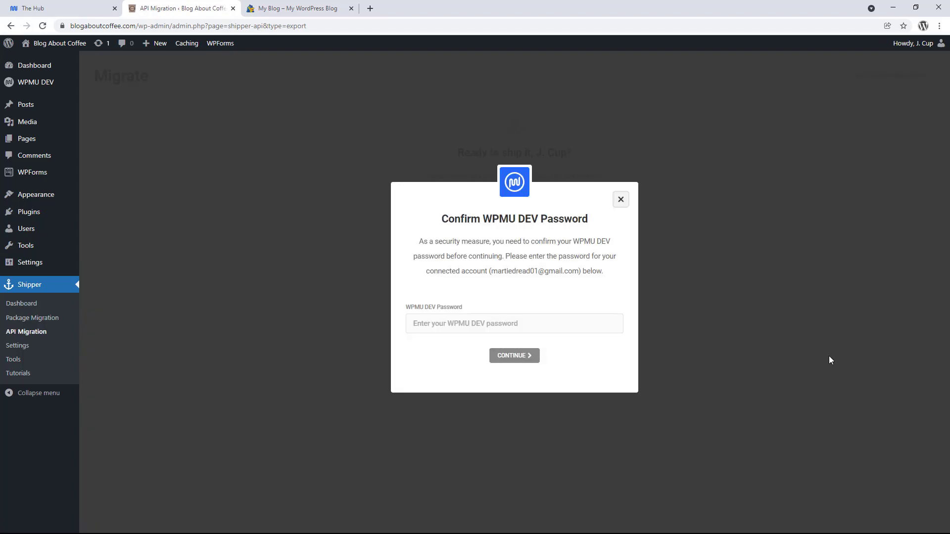
click(543, 326)
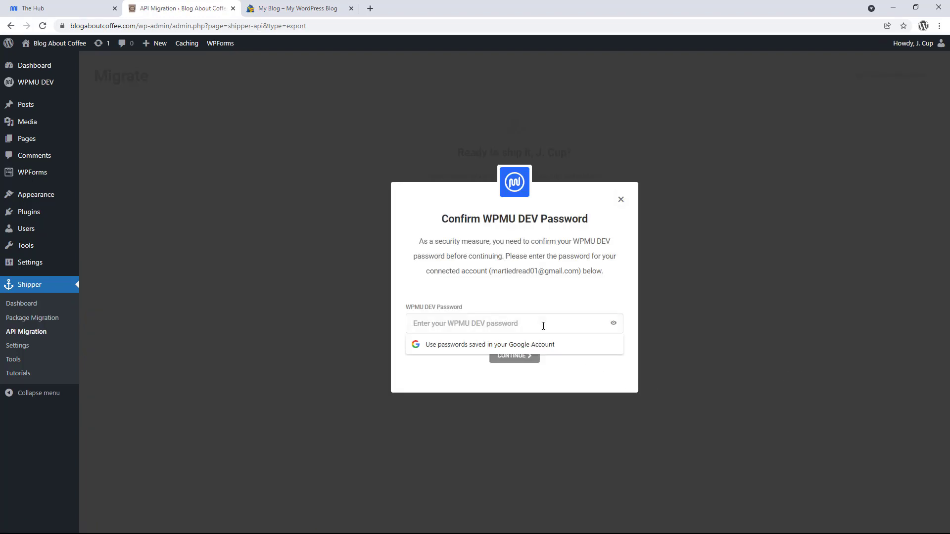
key(ctrl+v)
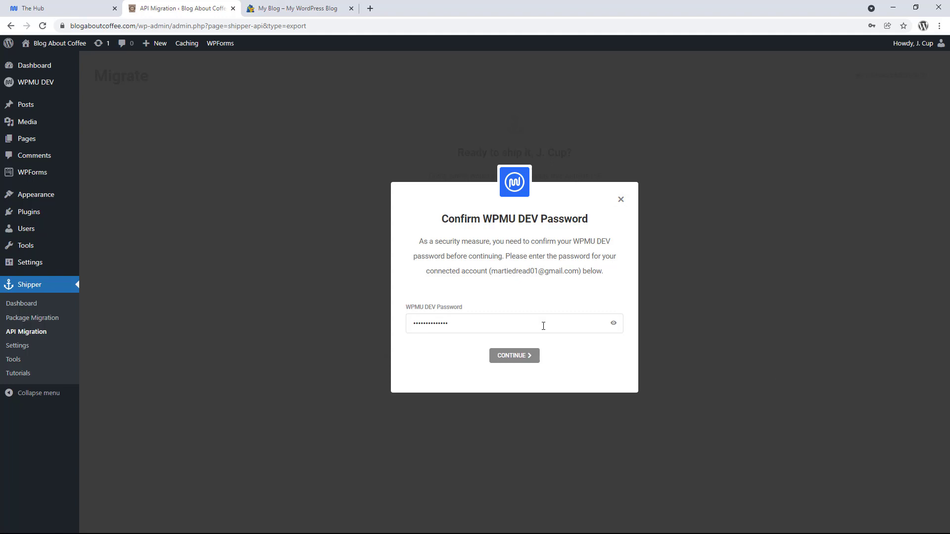
click(529, 356)
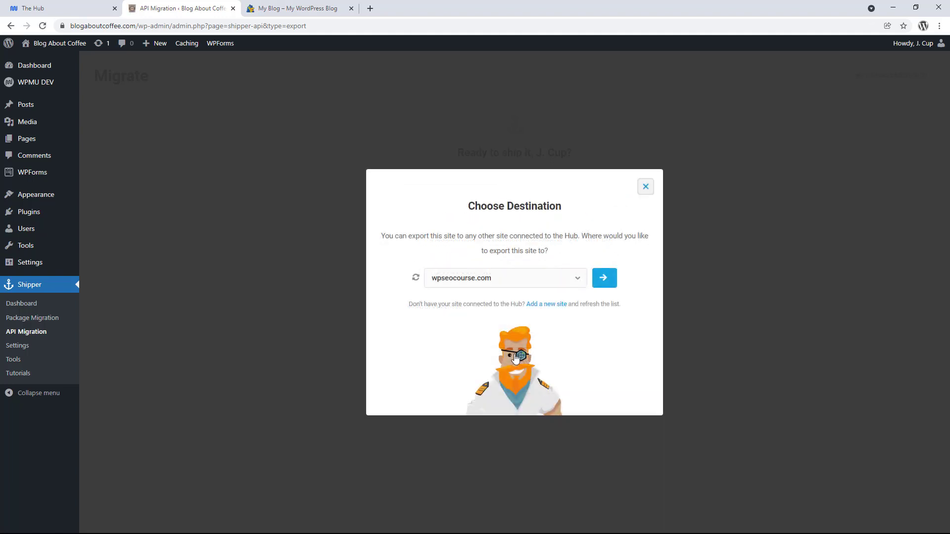
click(513, 279)
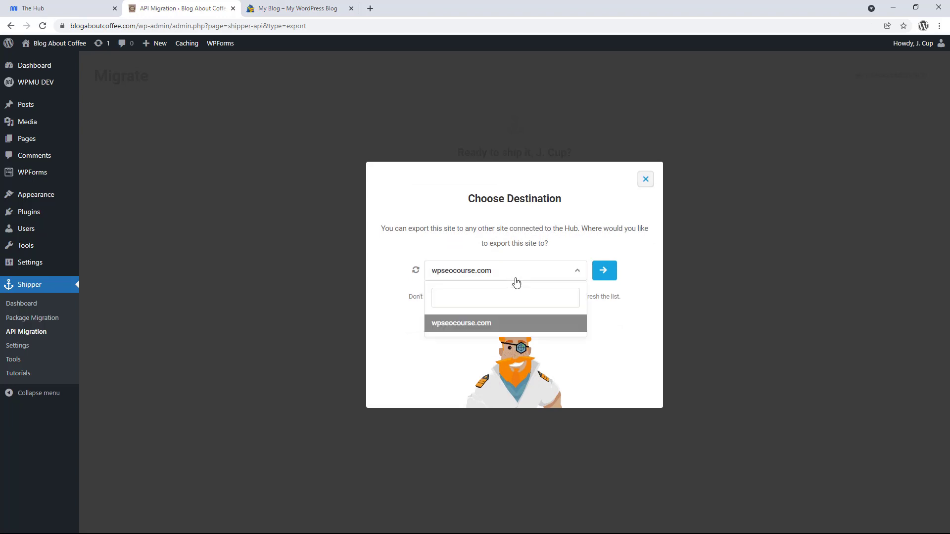
click(501, 328)
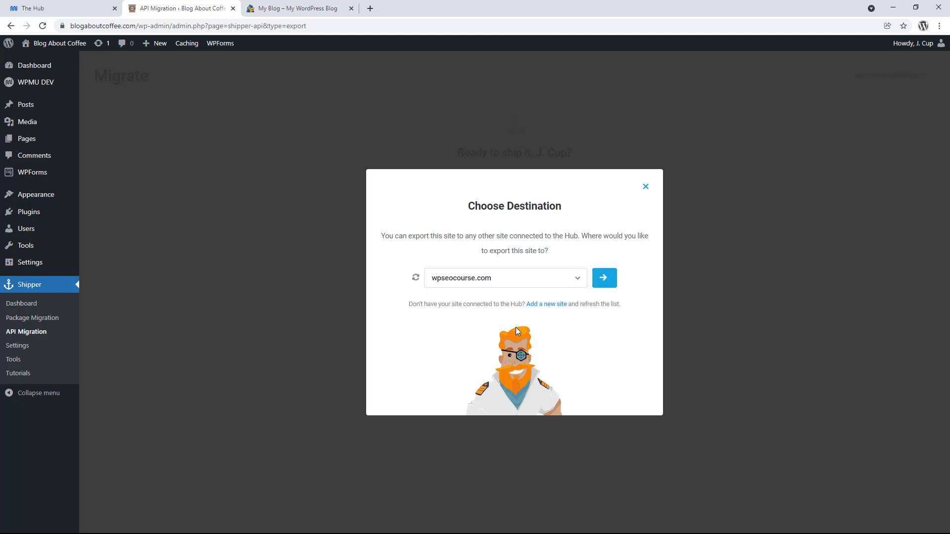
Proceed to wpseocourse.com and continue past Migration Filters without excluding any files.
click(603, 281)
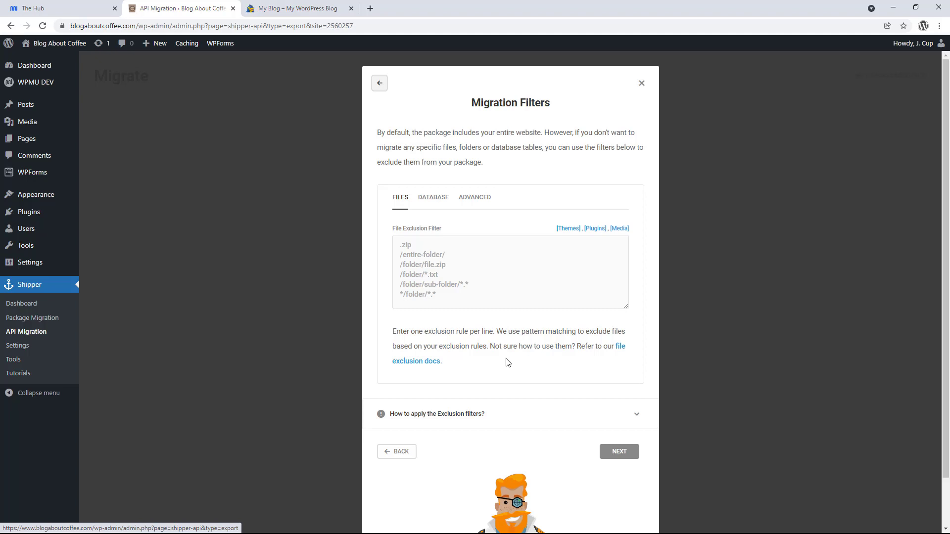
click(617, 453)
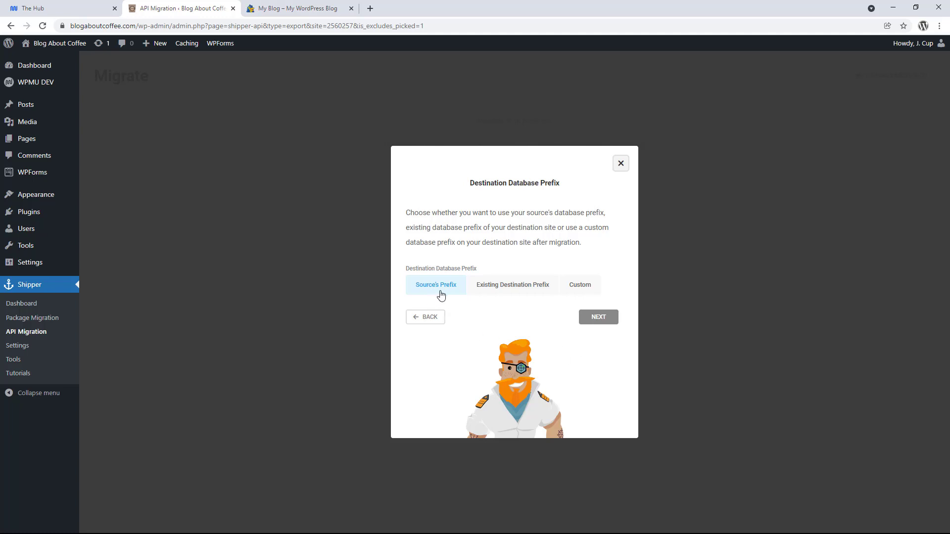
Keep the source's database prefix, reach Ready to ship, and highlight the overwrite warning.
click(598, 322)
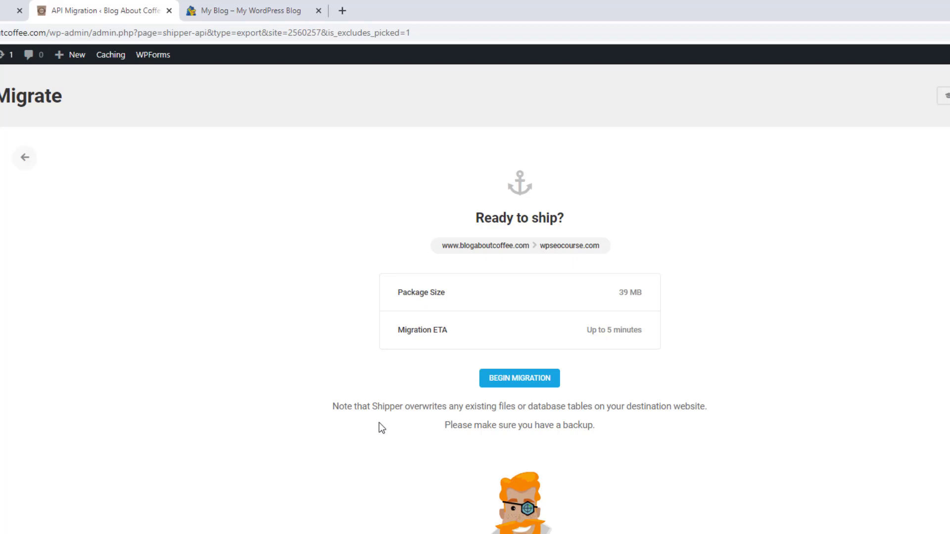
drag(330, 405, 597, 426)
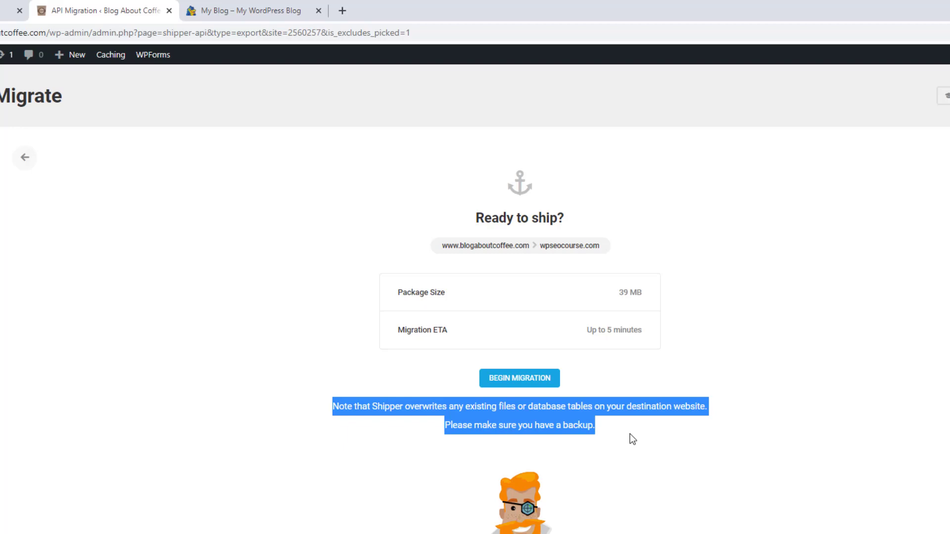
Clear the highlighted overwrite warning on the Ready to ship screen.
click(630, 434)
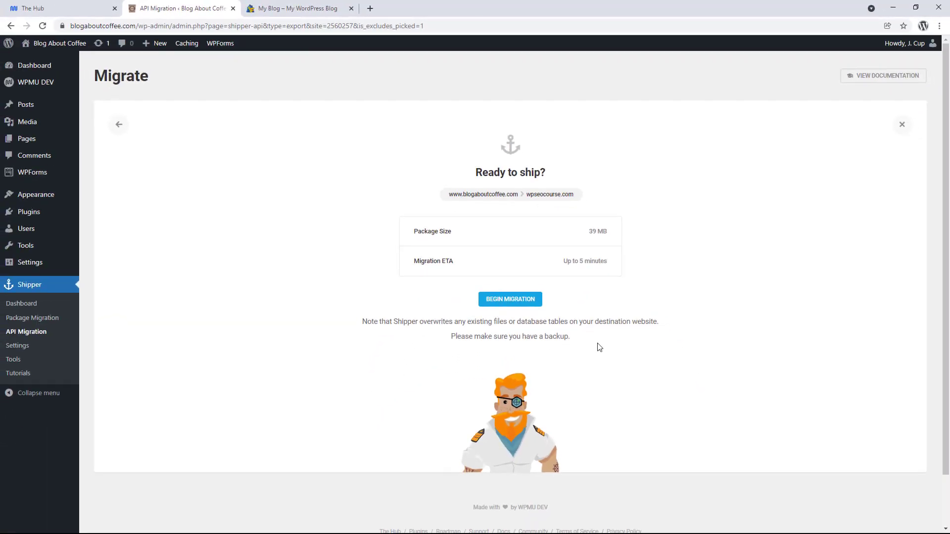